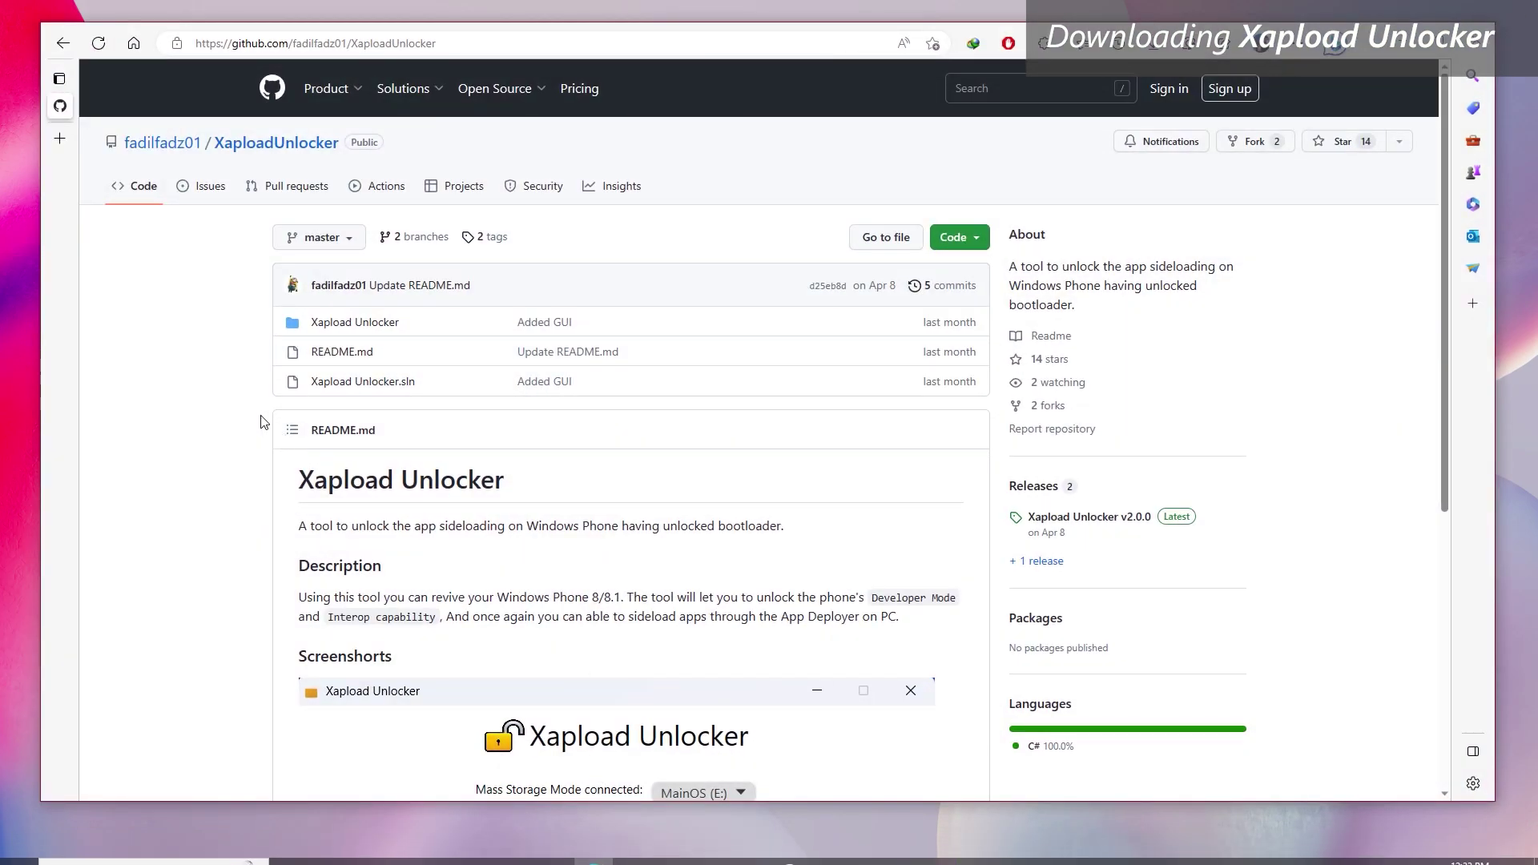
Step: Download Xapload_Unlocker_v2.0.0.exe (1.71 MB) from the GitHub Releases page through IDM
scroll(259, 420, down, 4)
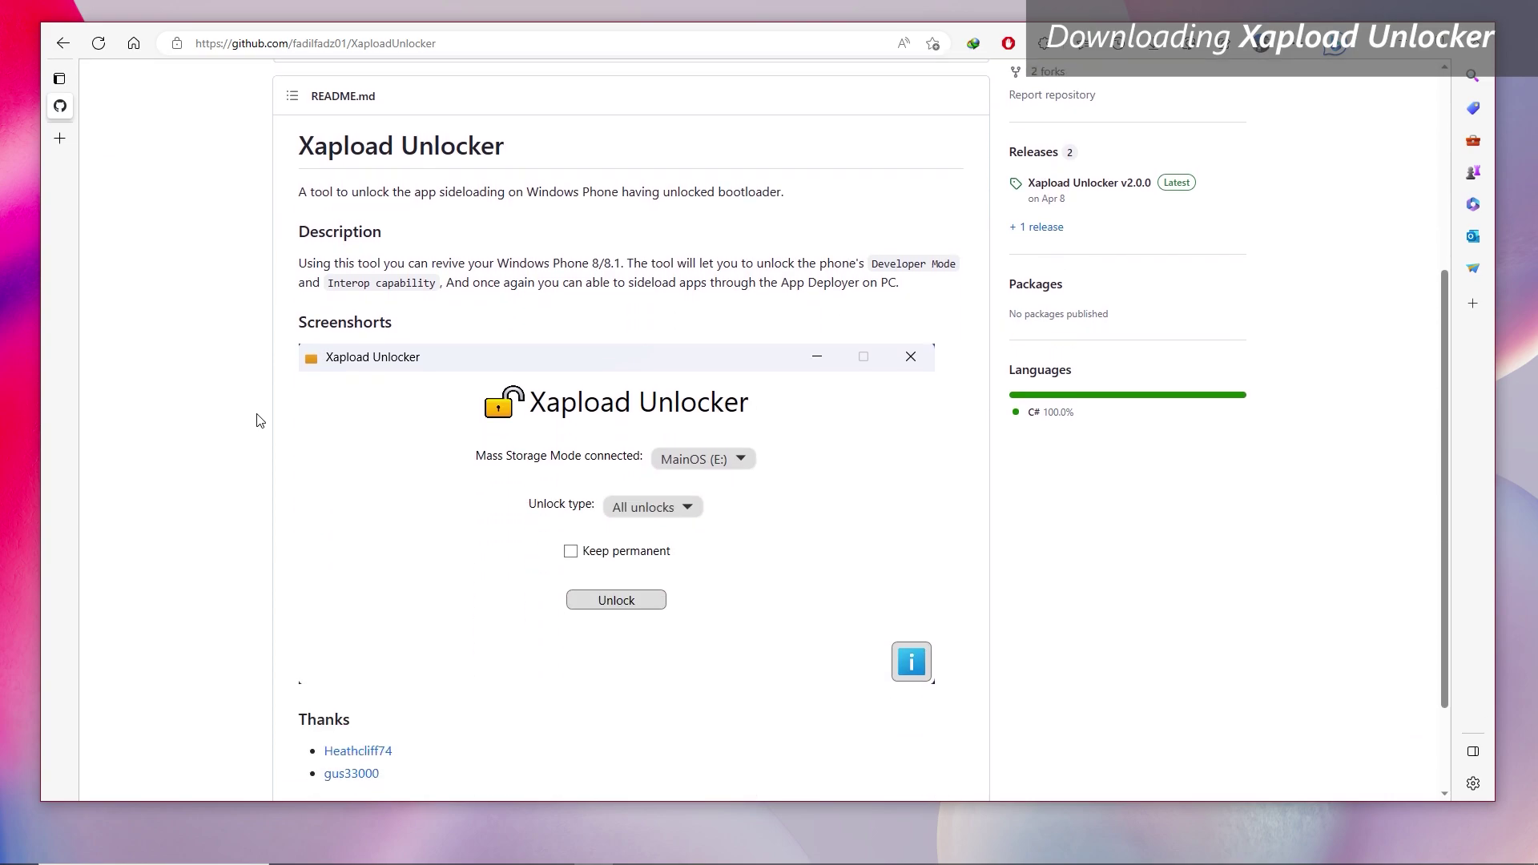
click(1032, 157)
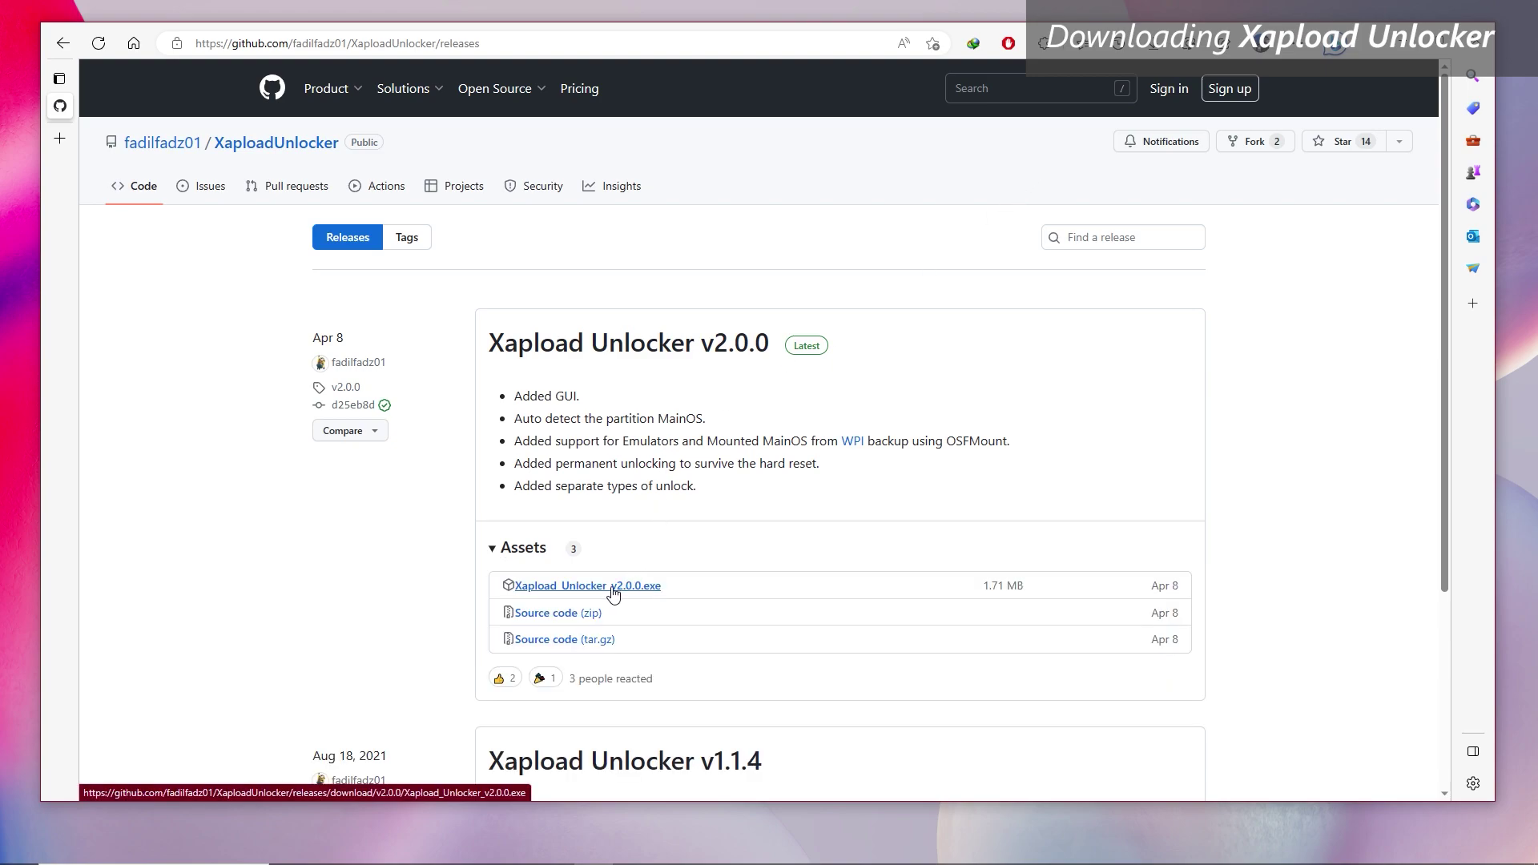
click(614, 592)
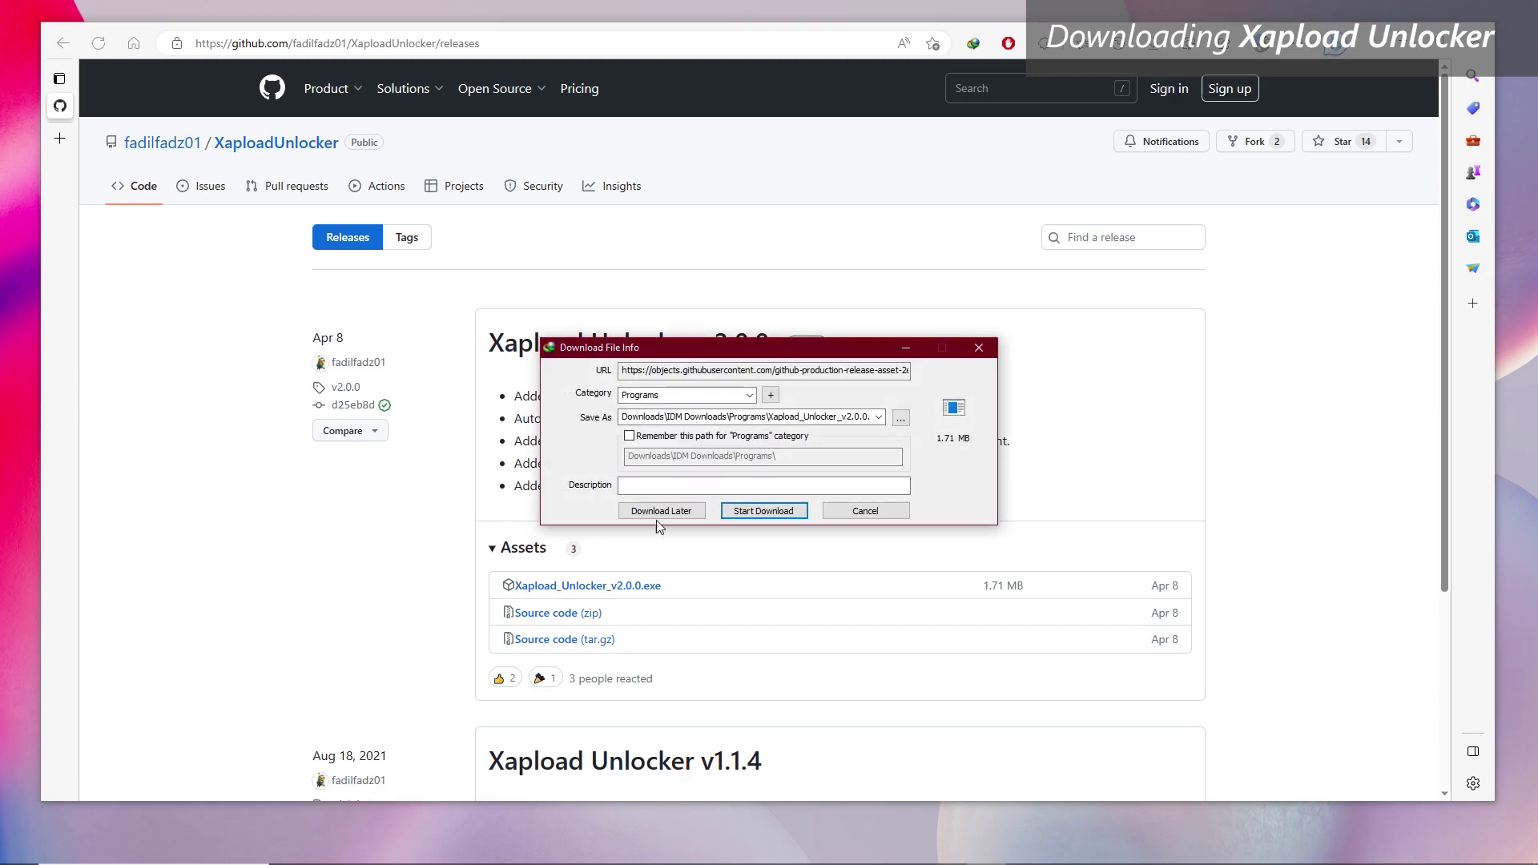
click(738, 508)
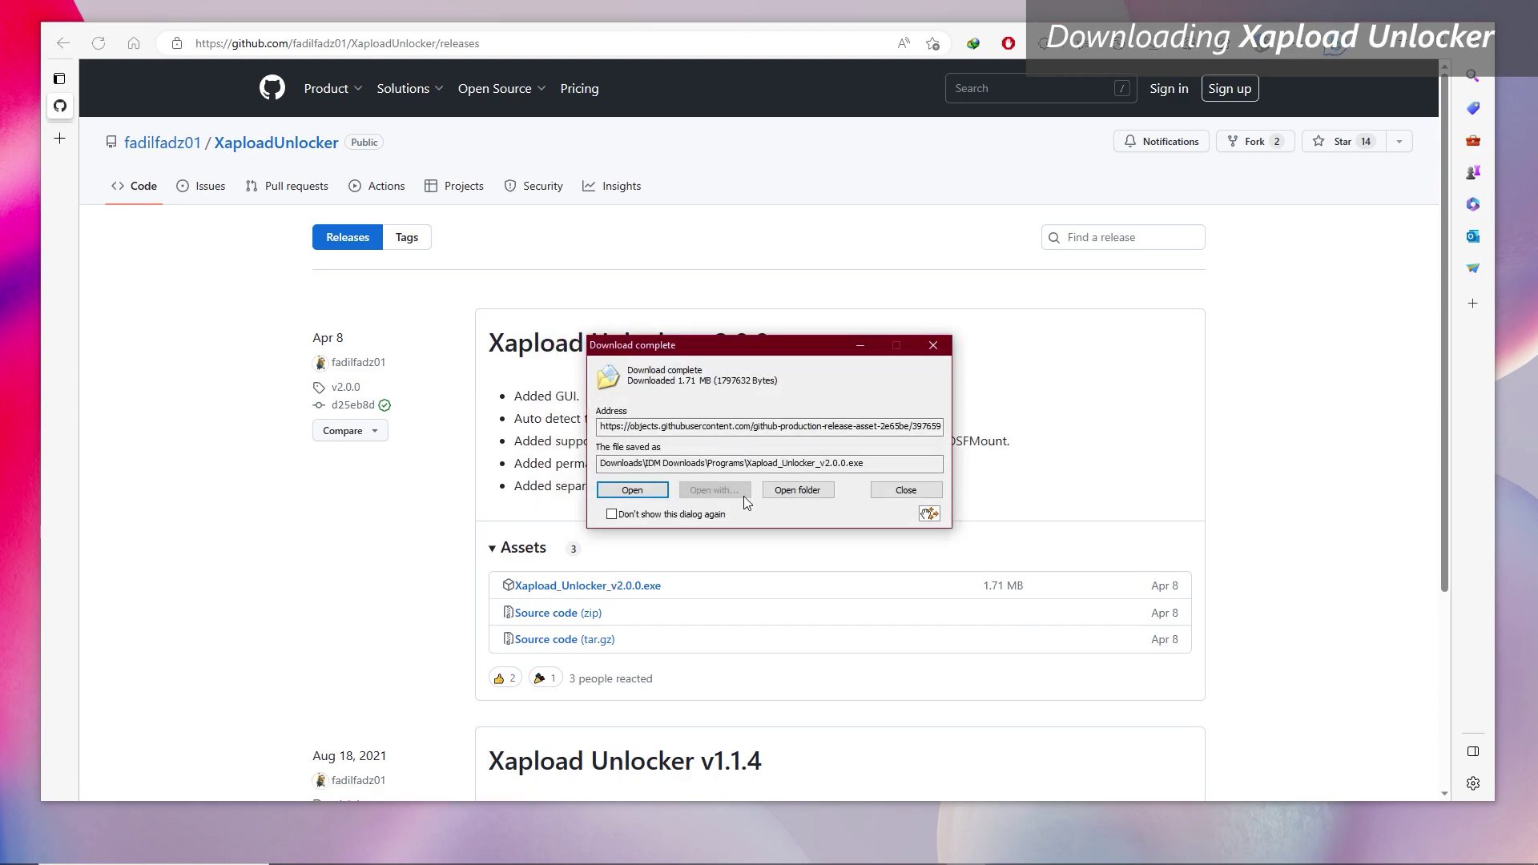
click(893, 491)
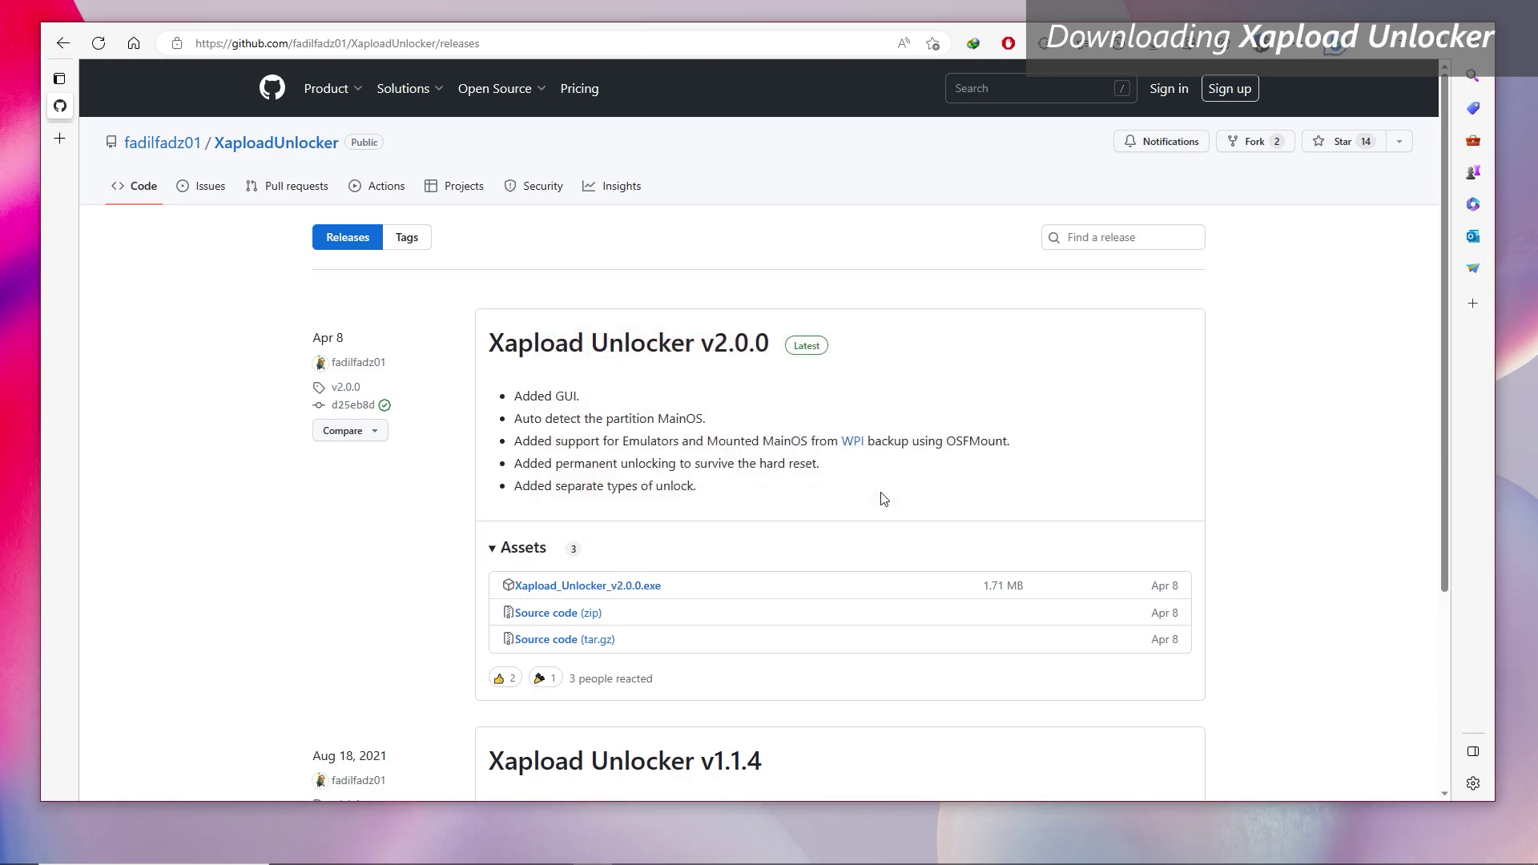
Step: Check the repository's parent folders in Windows Universal Tool, then close it and Edge
click(829, 848)
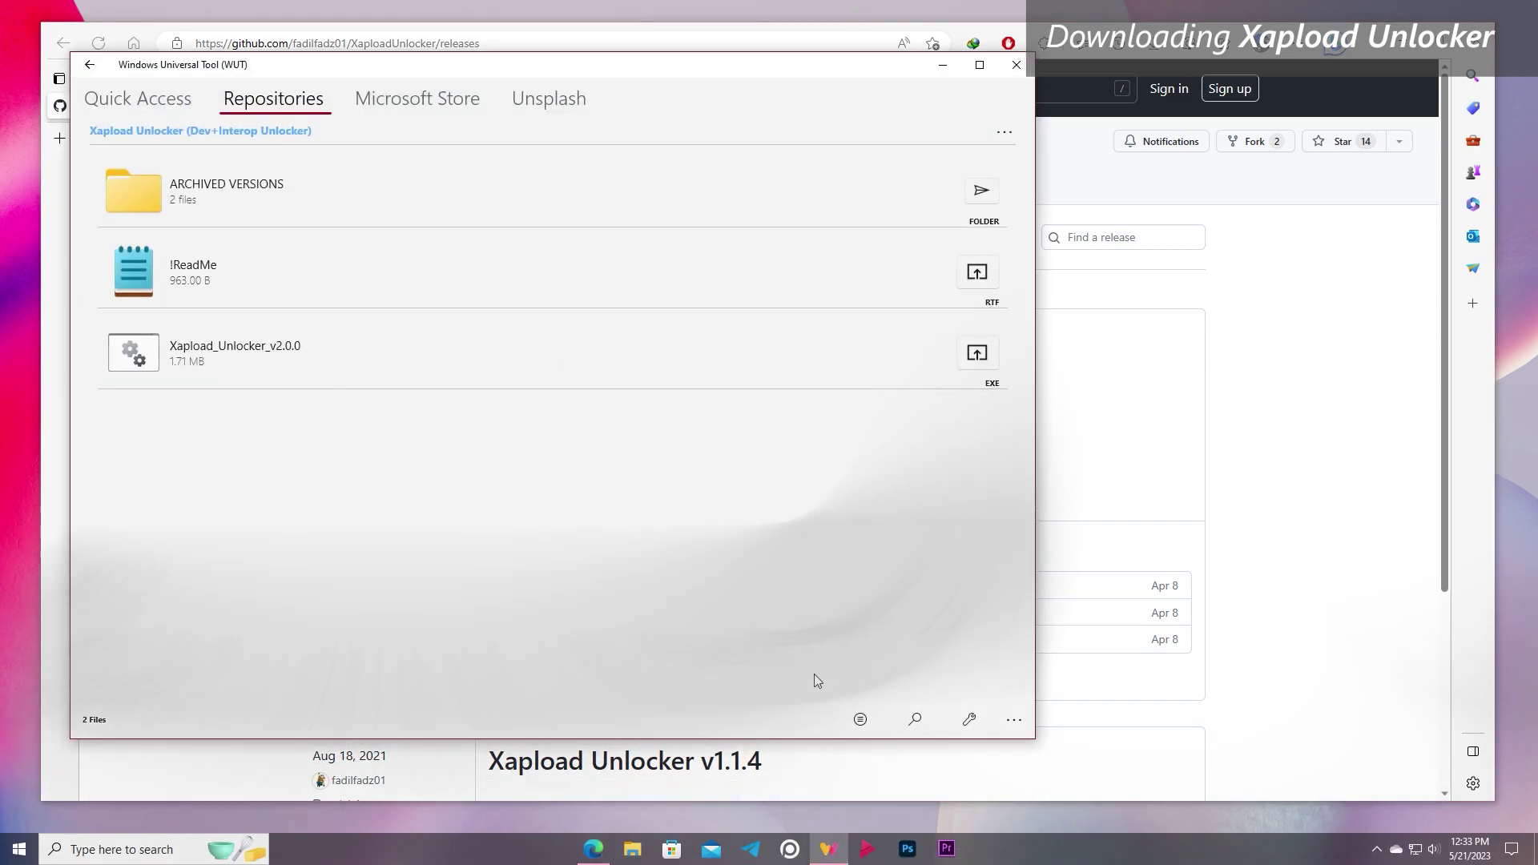
click(1005, 134)
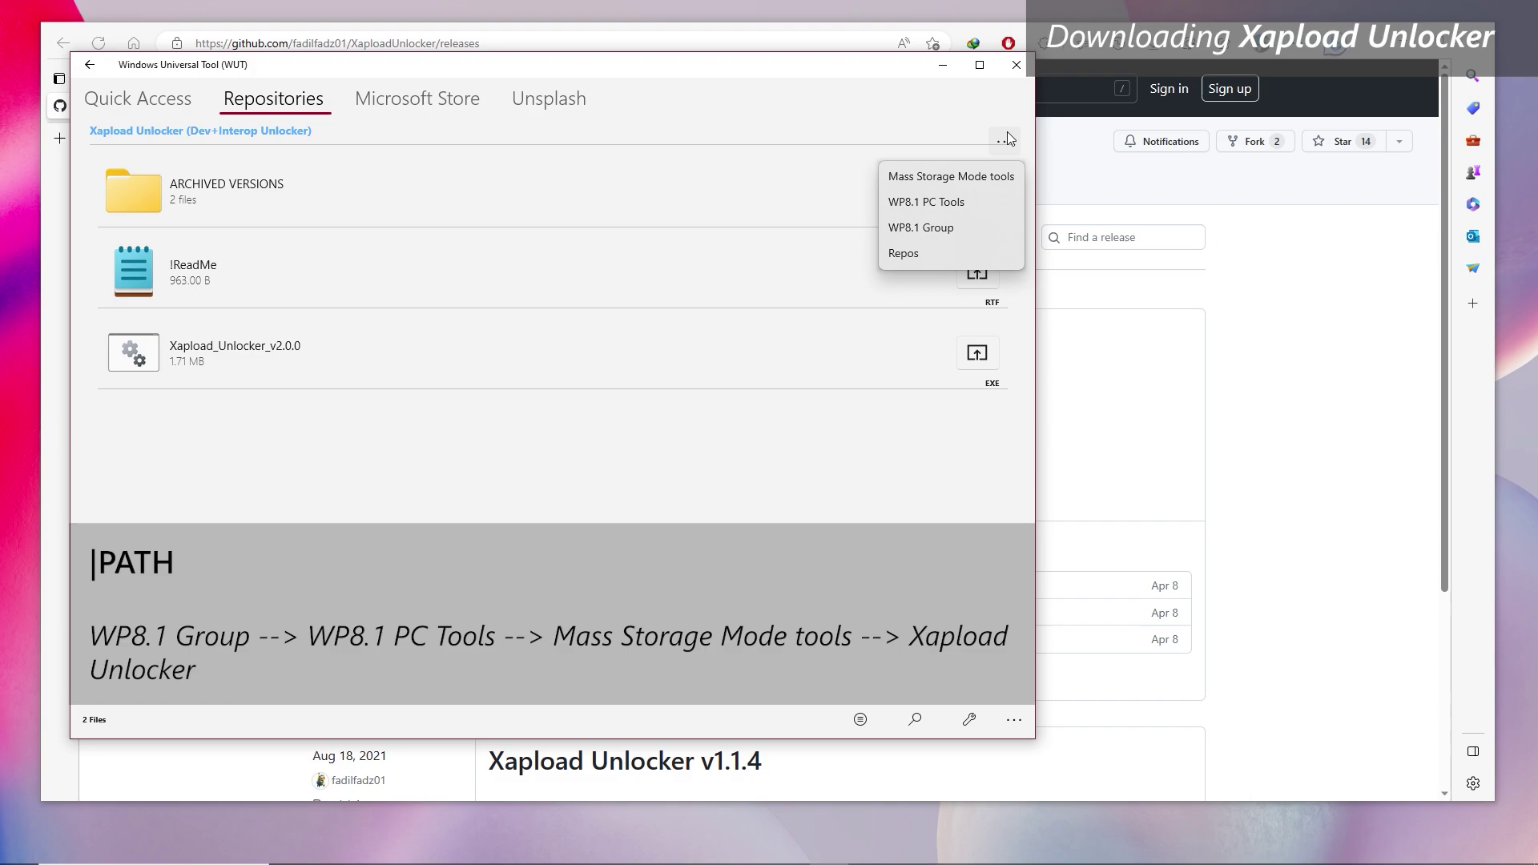
click(1006, 132)
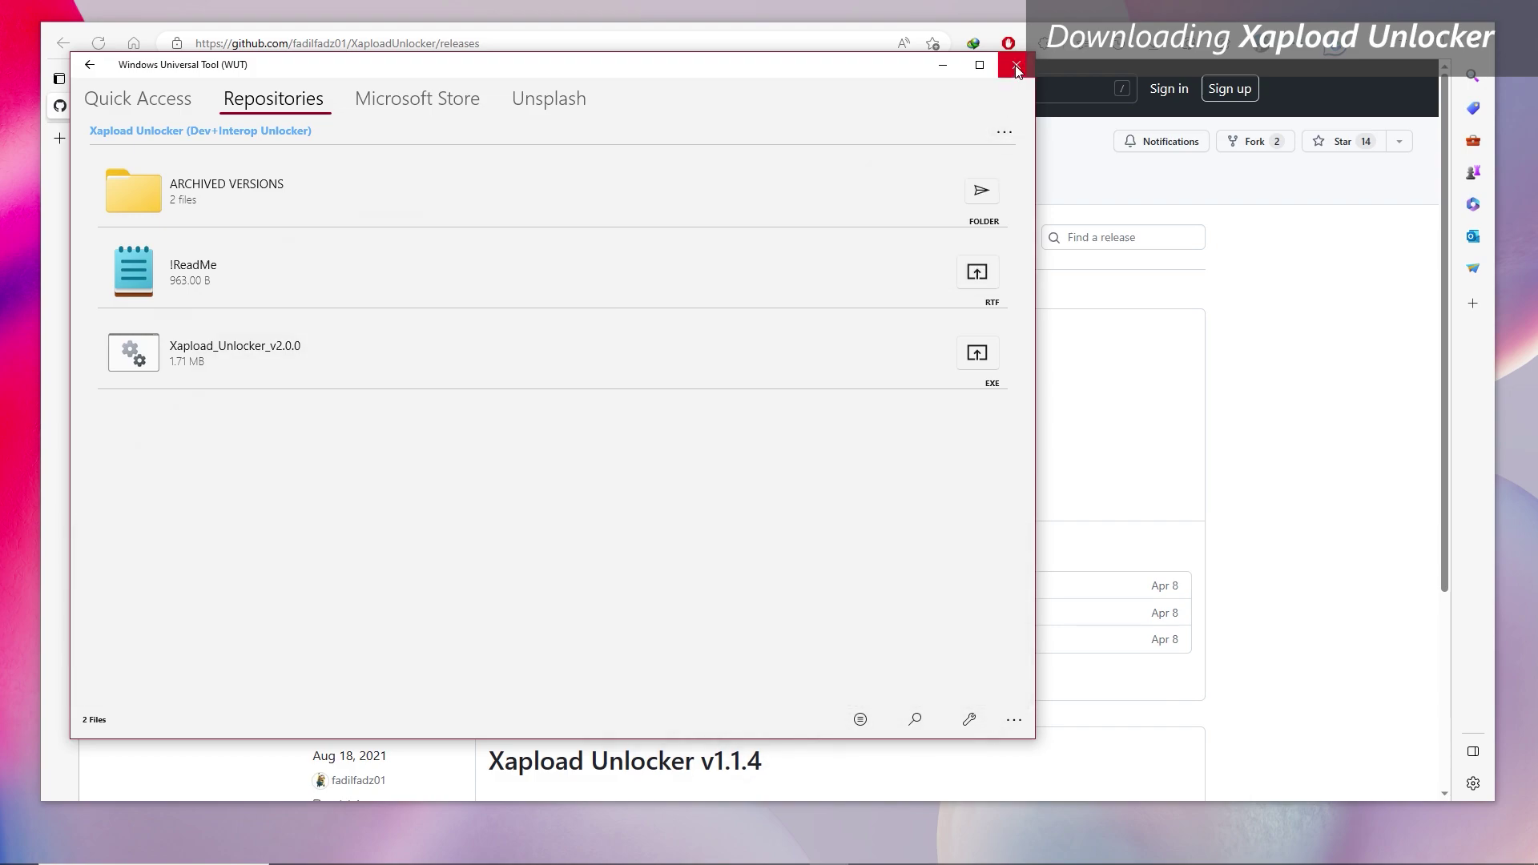
click(1016, 69)
click(1476, 34)
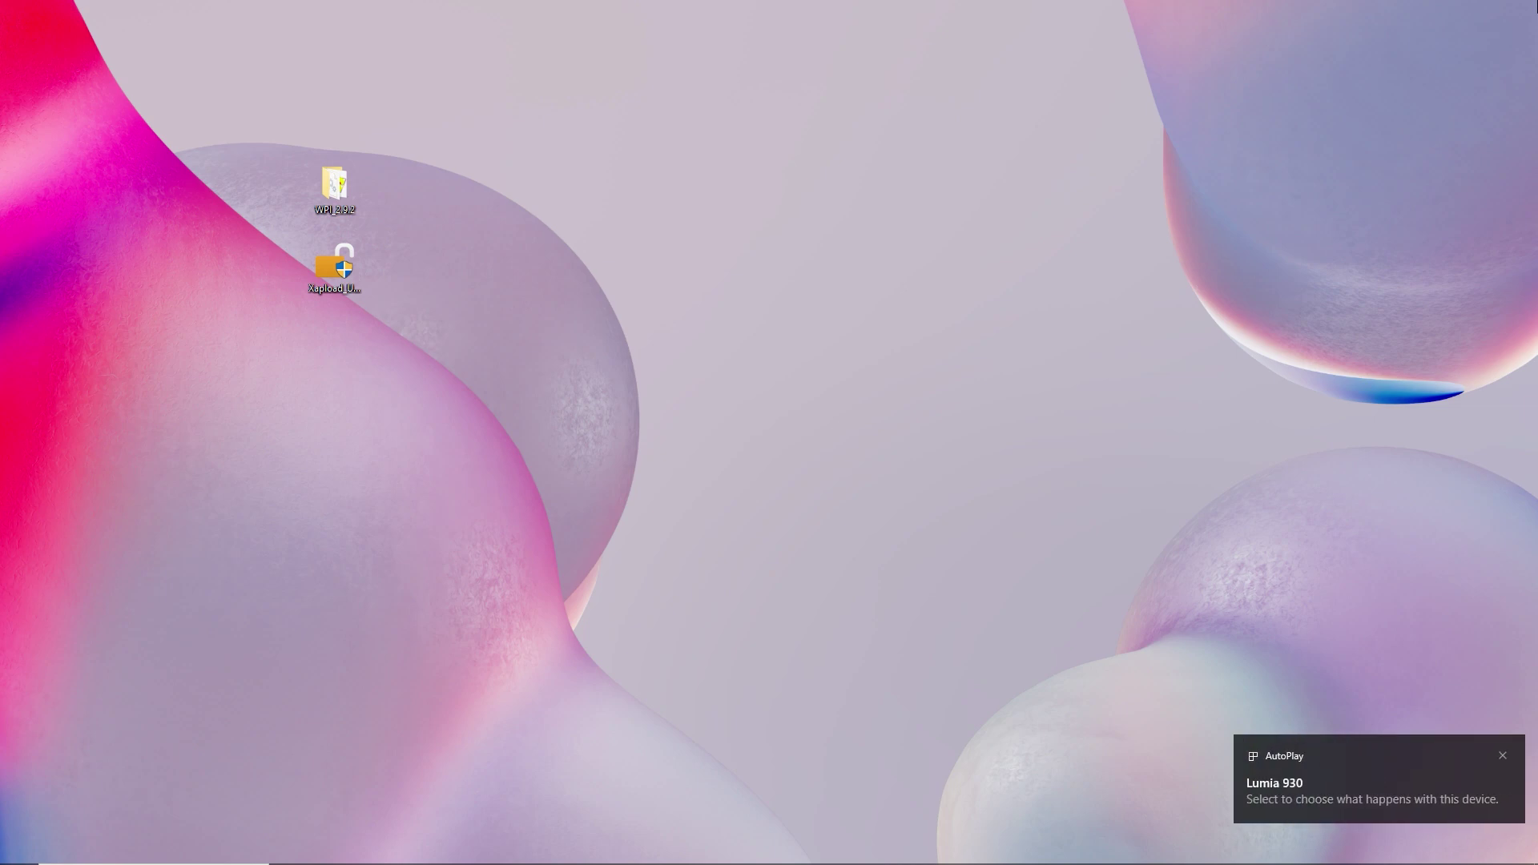
Step: Launch Windows Phone Internals from the WPI_2.9.2 folder with admin rights
double_click(348, 185)
double_click(377, 387)
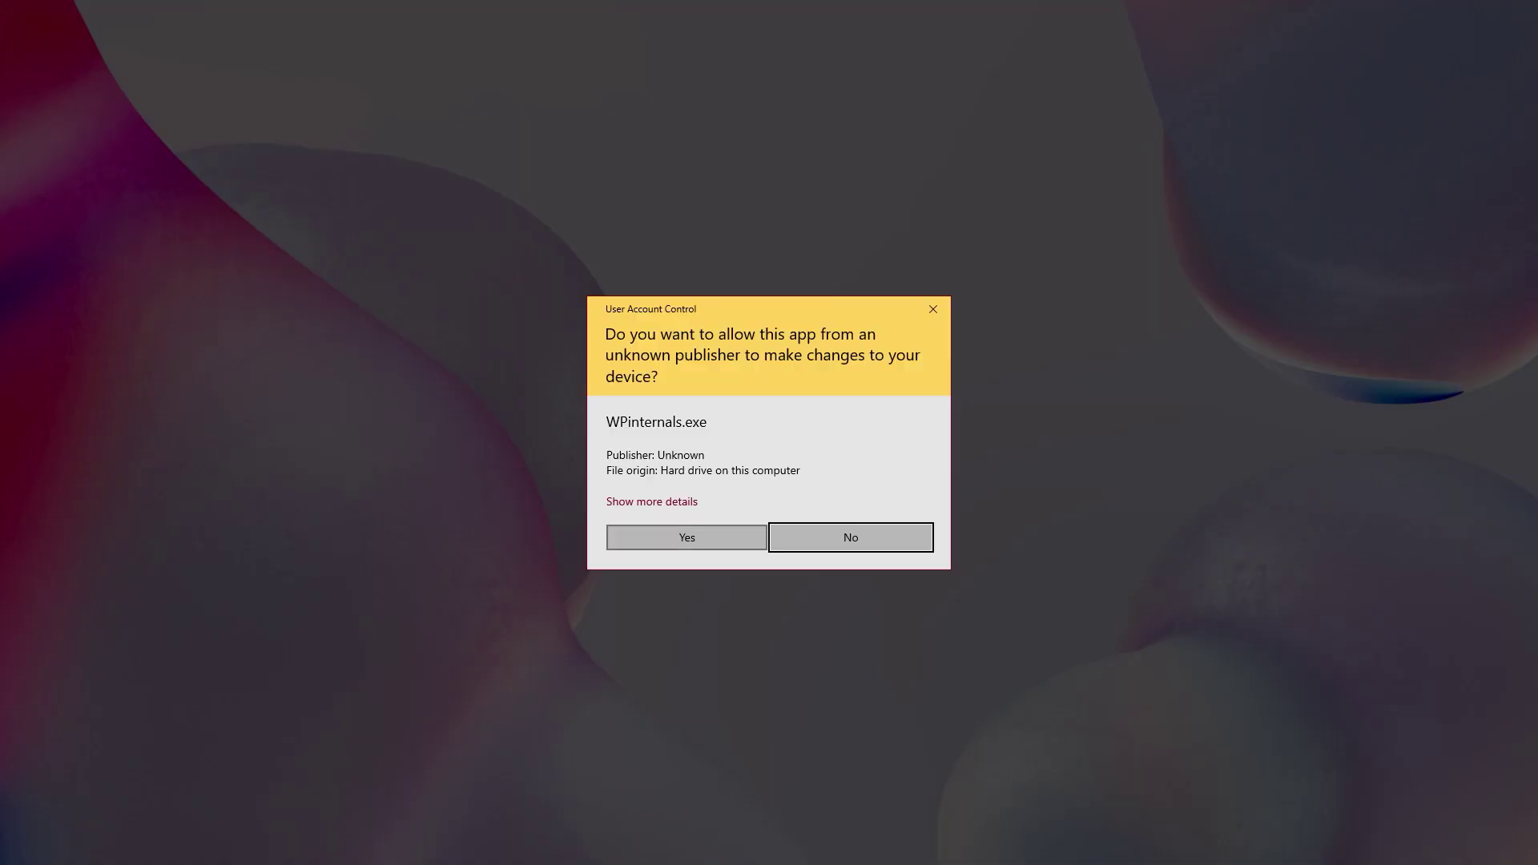
click(663, 532)
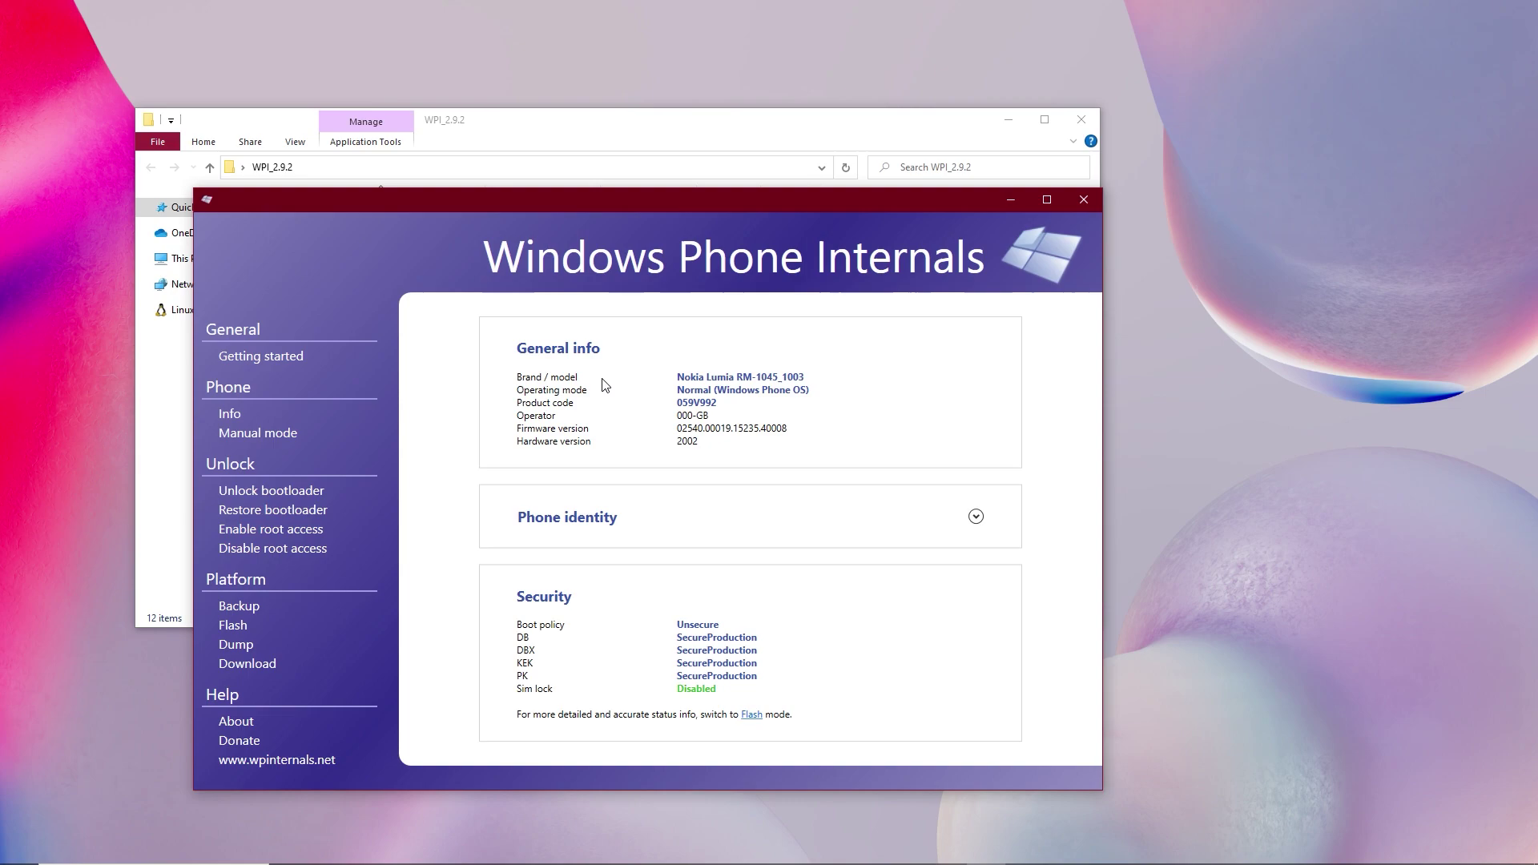
click(1081, 119)
drag(859, 209, 708, 53)
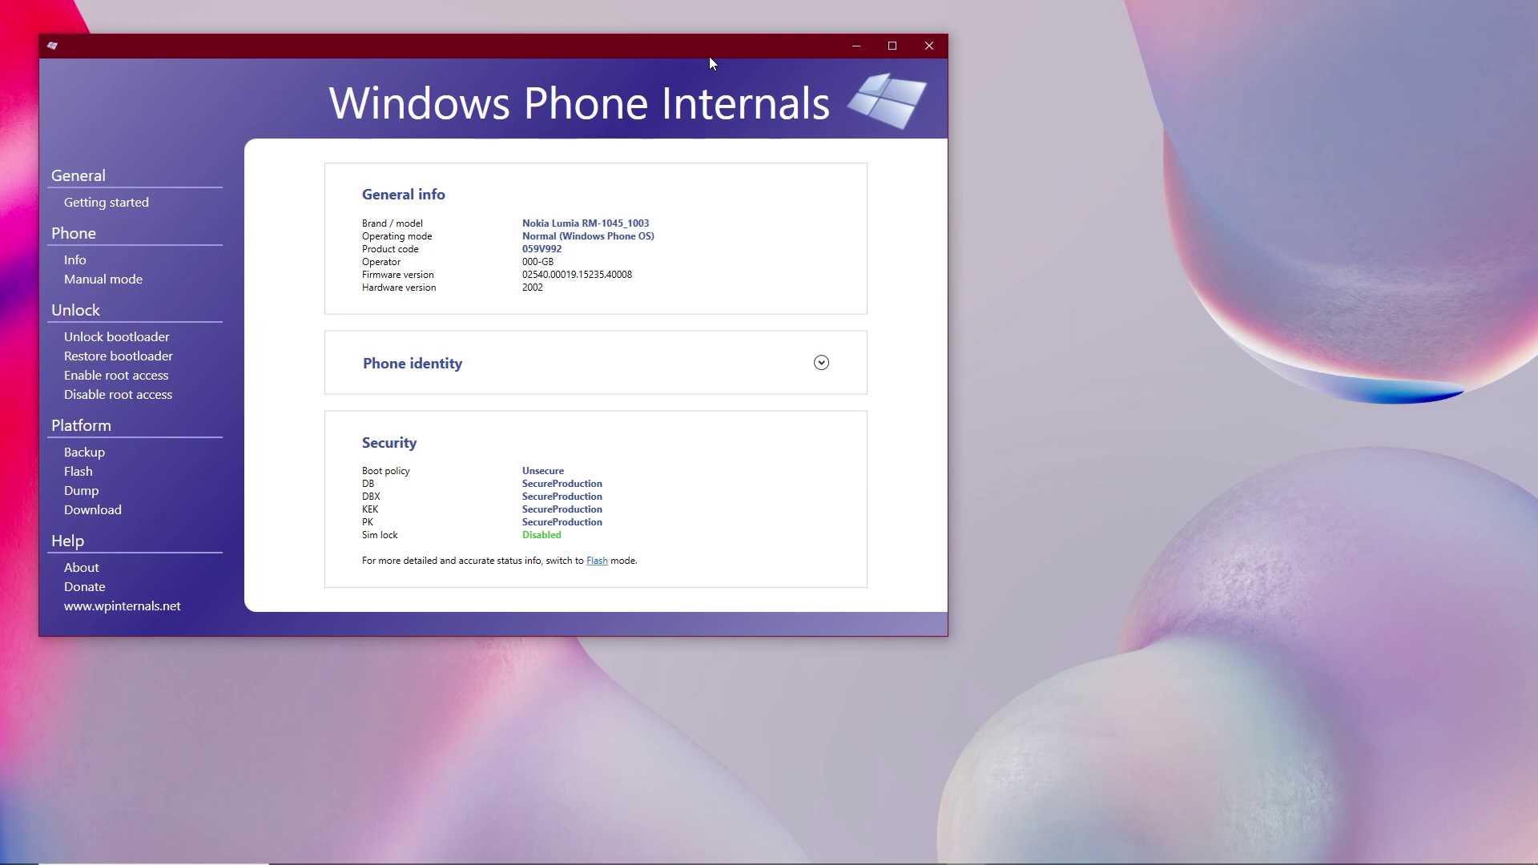
Step: Switch the Lumia to Mass Storage mode in Manual mode, then minimize the window
click(117, 281)
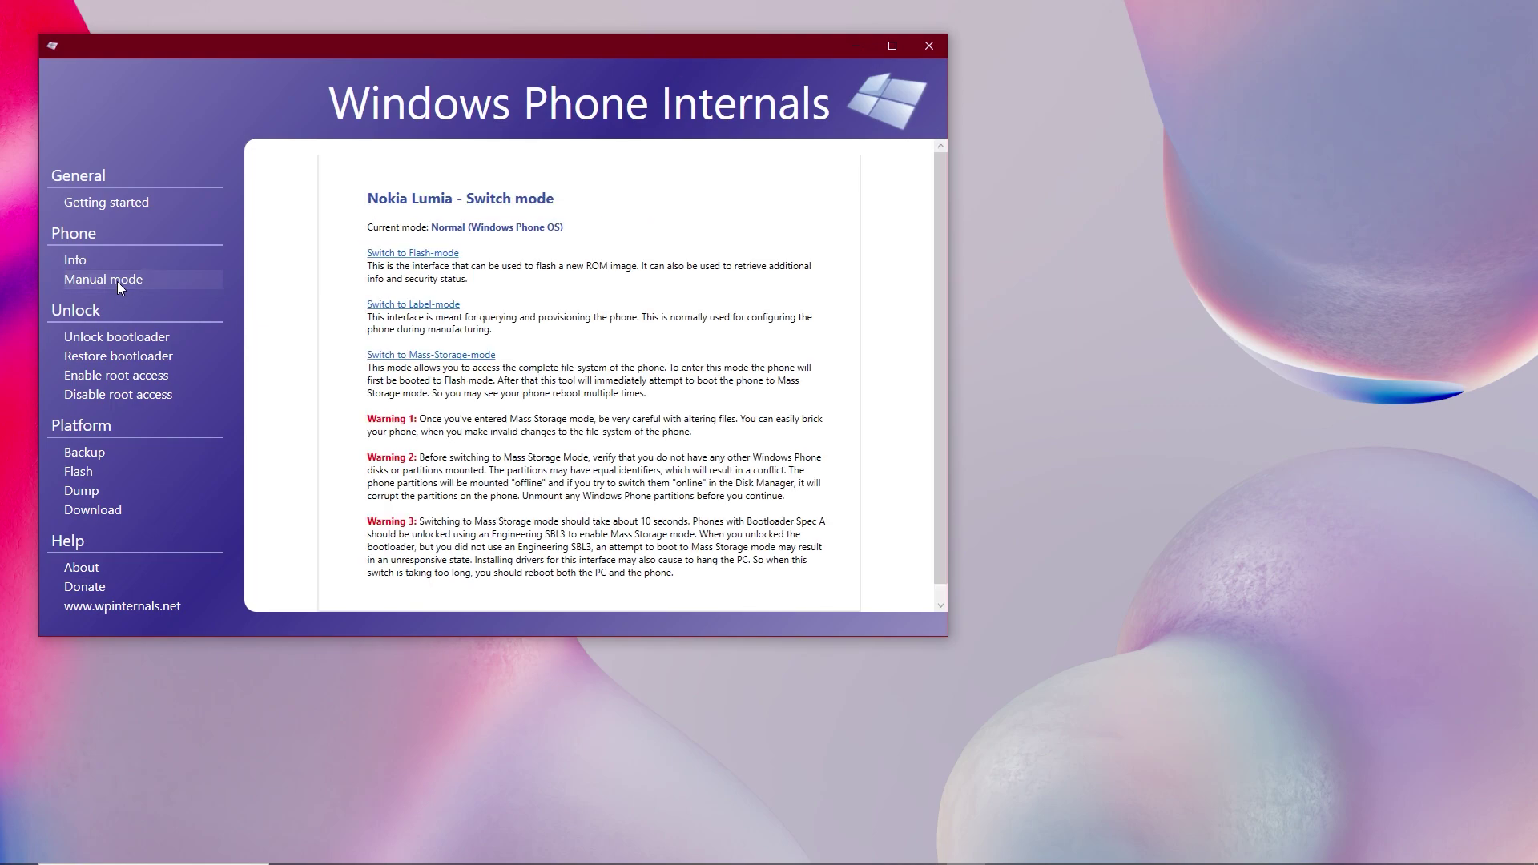
click(443, 358)
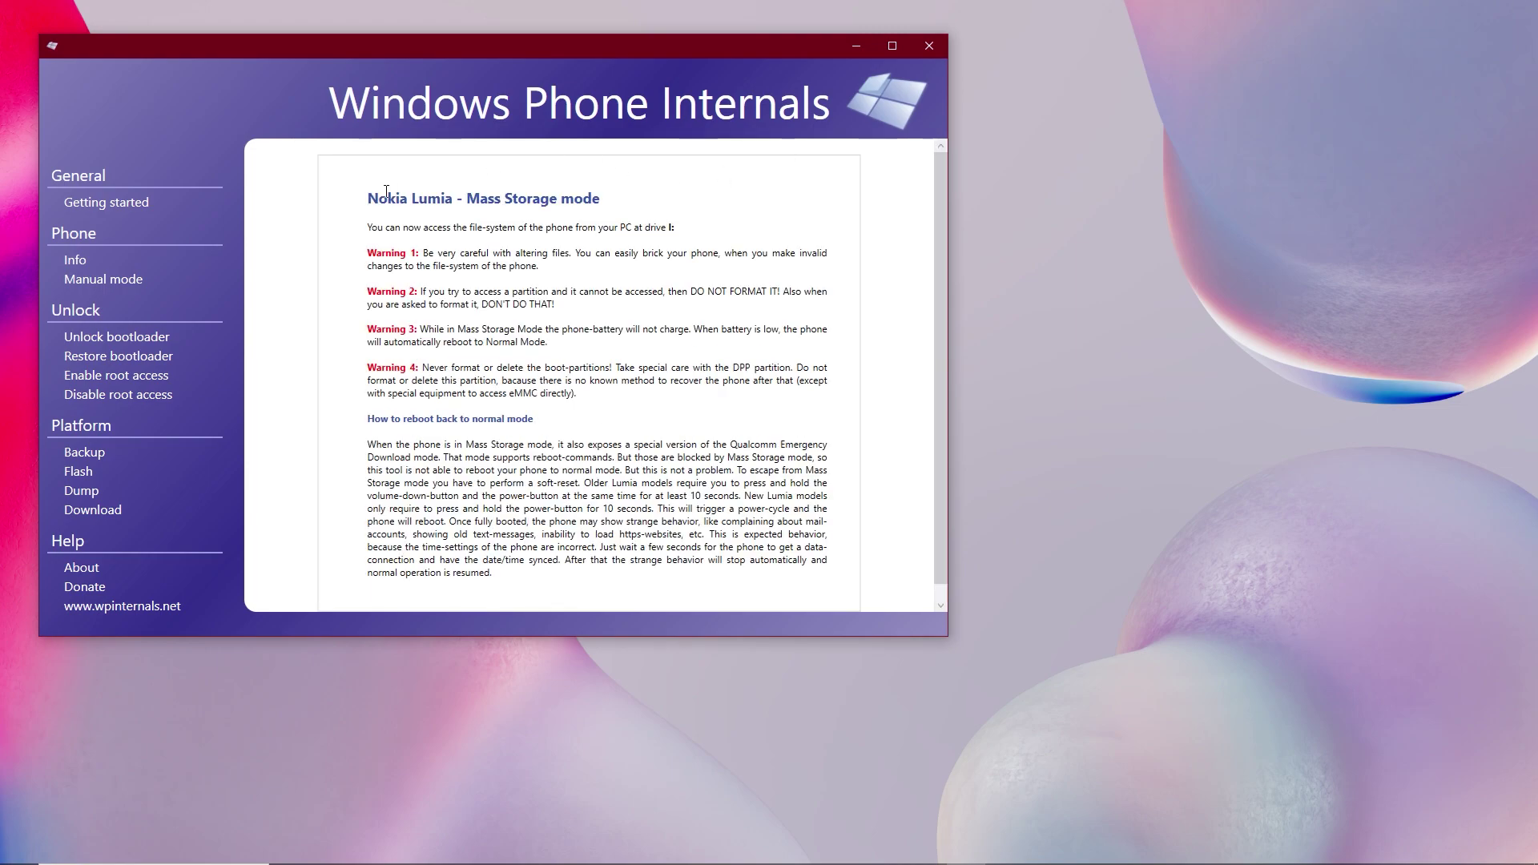
drag(386, 192, 613, 199)
click(627, 199)
click(858, 42)
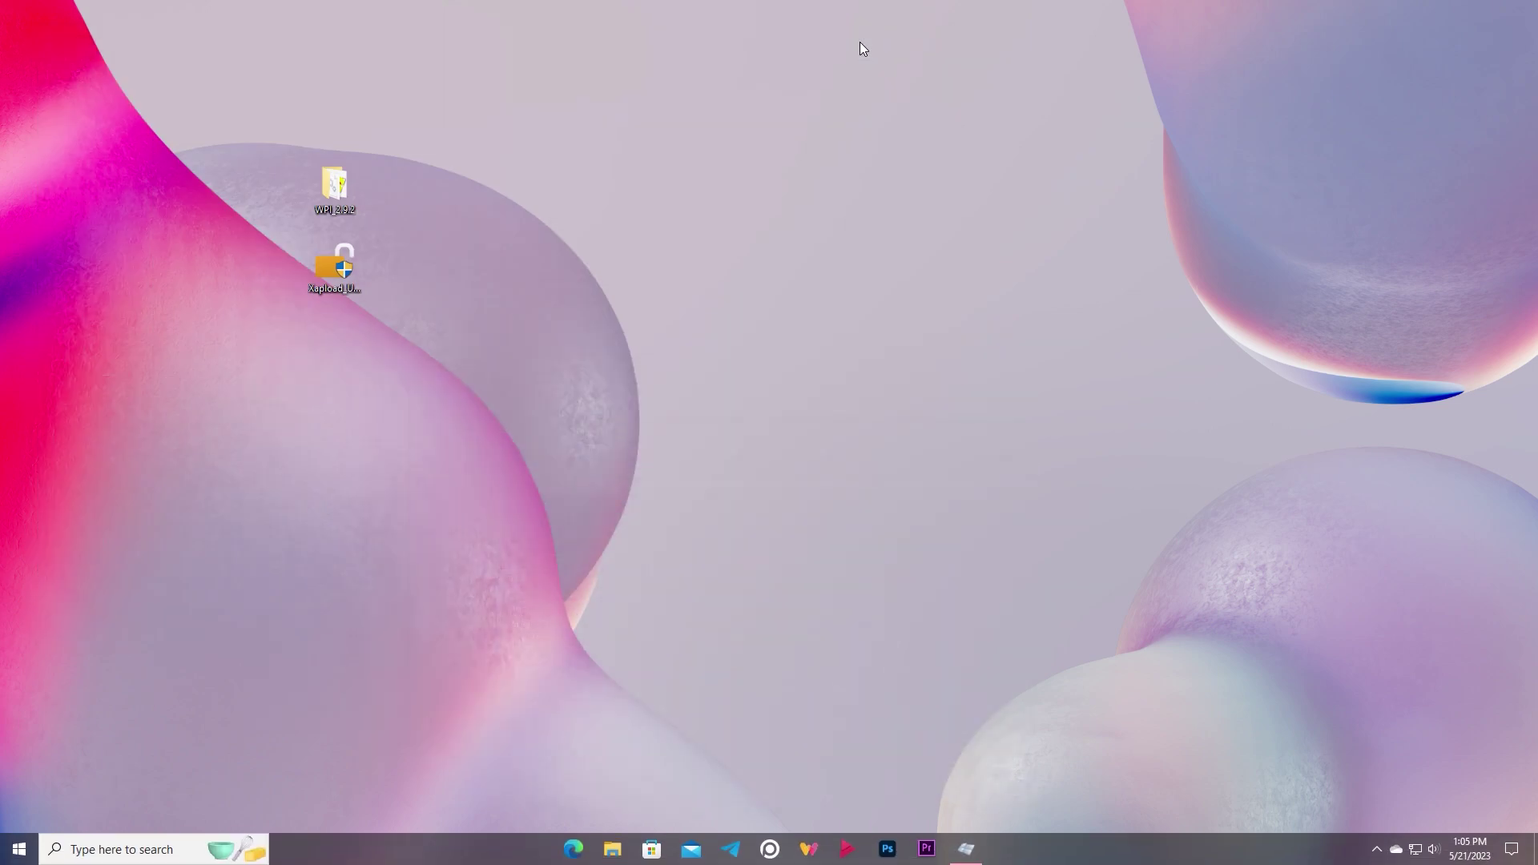
Step: Unlock the phone with Xapload Unlocker using Keep permanent, then restore Windows Phone Internals
double_click(334, 266)
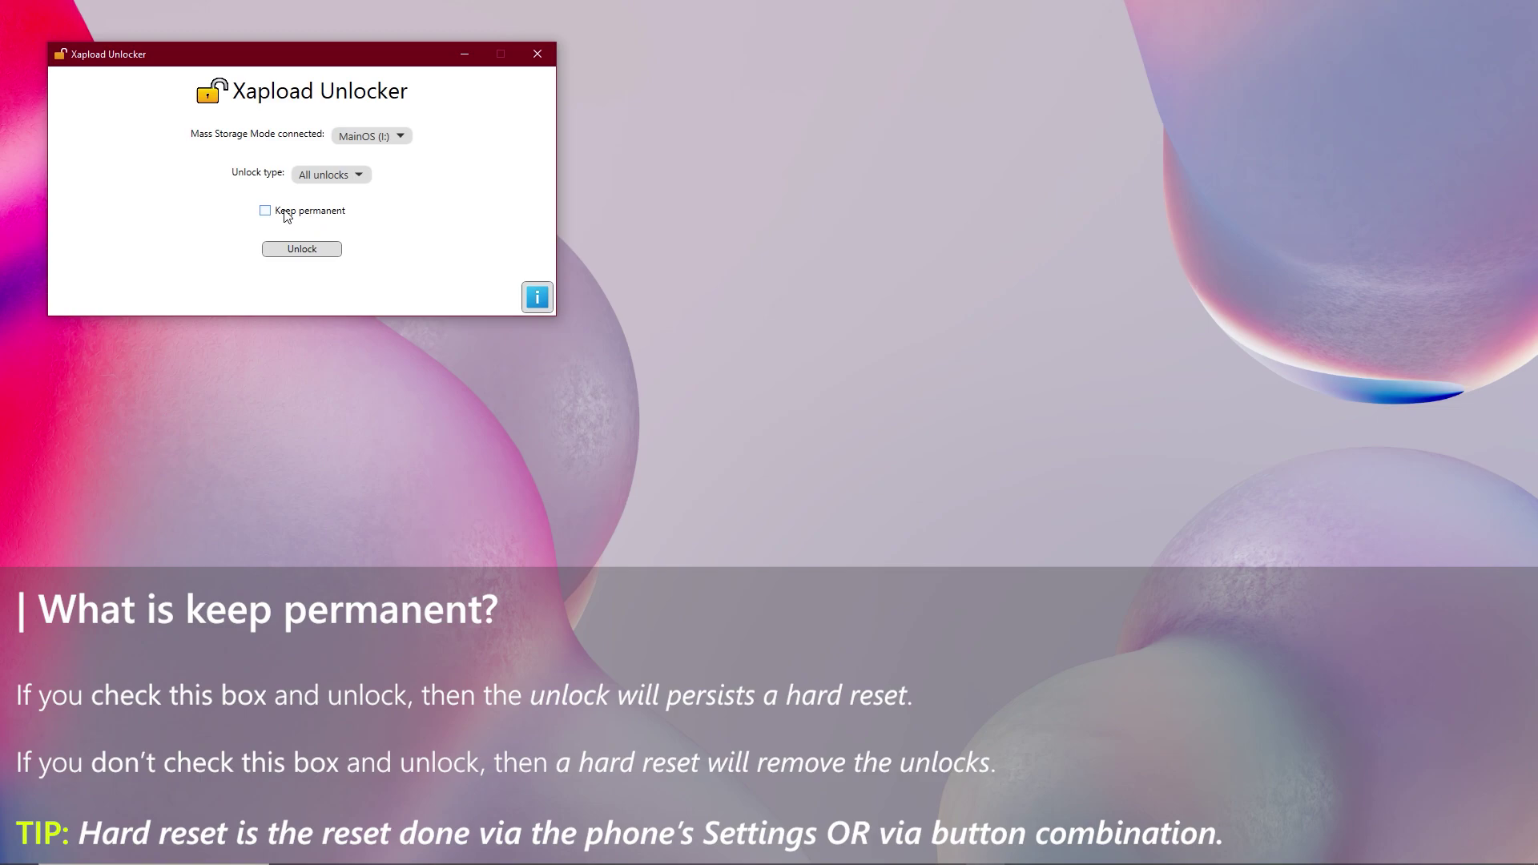
click(265, 212)
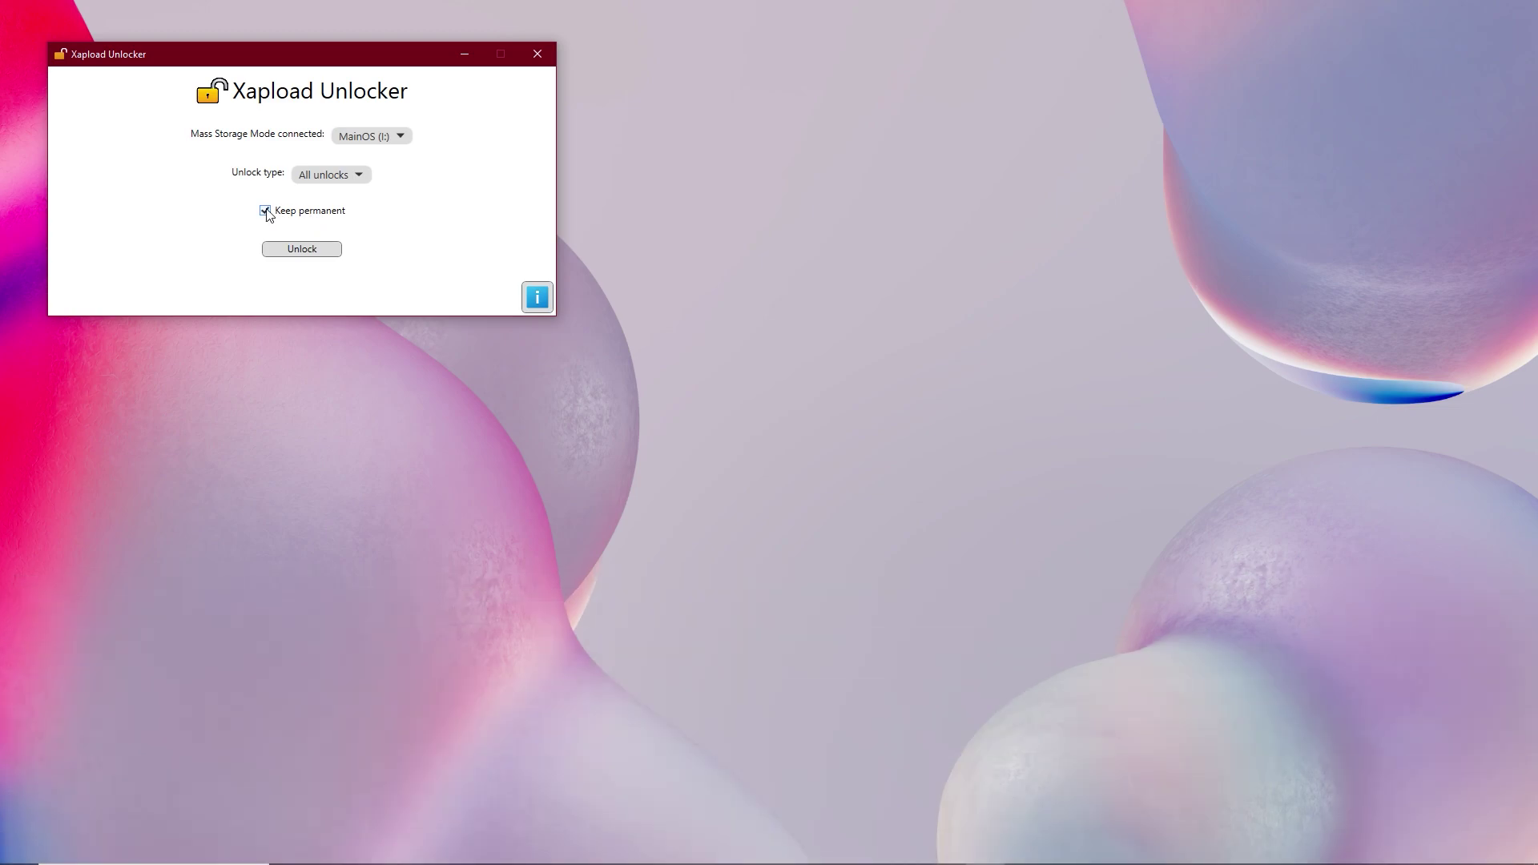
click(302, 249)
click(534, 58)
click(965, 849)
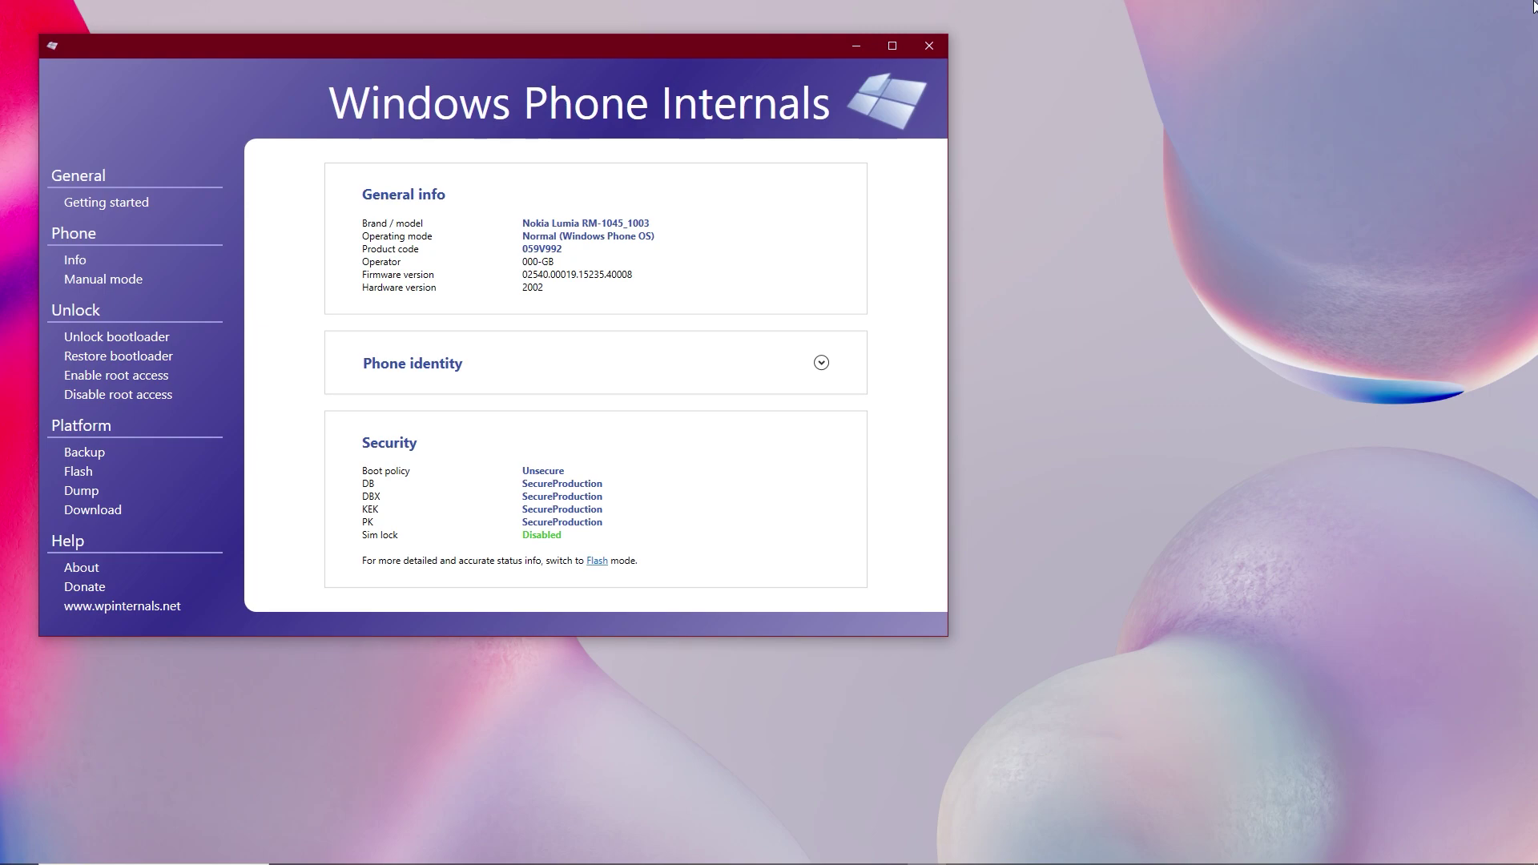
Step: Close Windows Phone Internals after confirming the phone is back in Normal mode
click(929, 46)
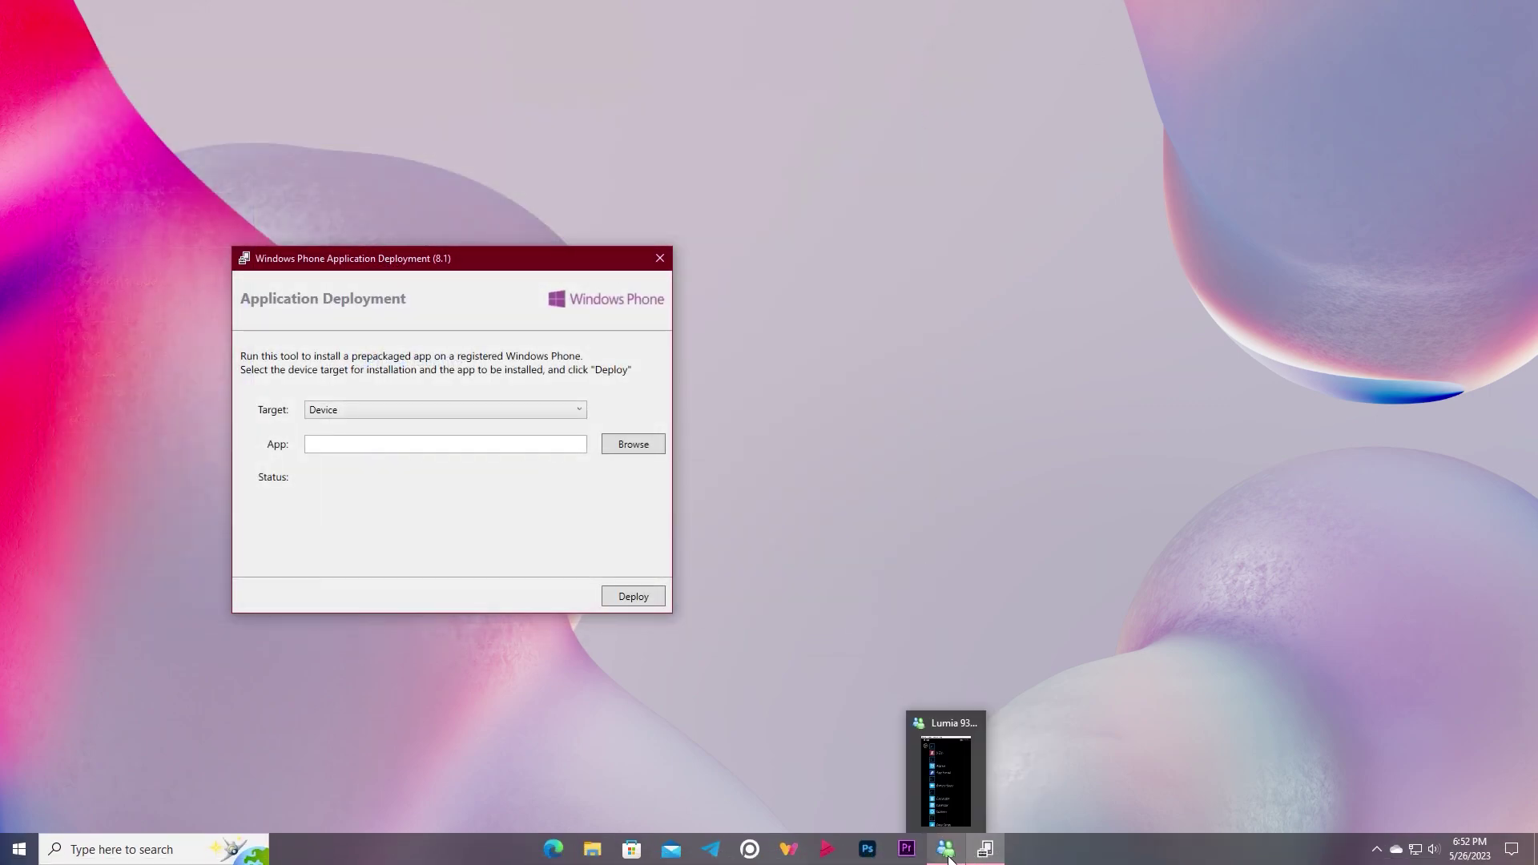
Step: Deploy 8zip_1.1.0.14.appxbundle to the Lumia 930 and launch 8 Zip on the phone
click(949, 848)
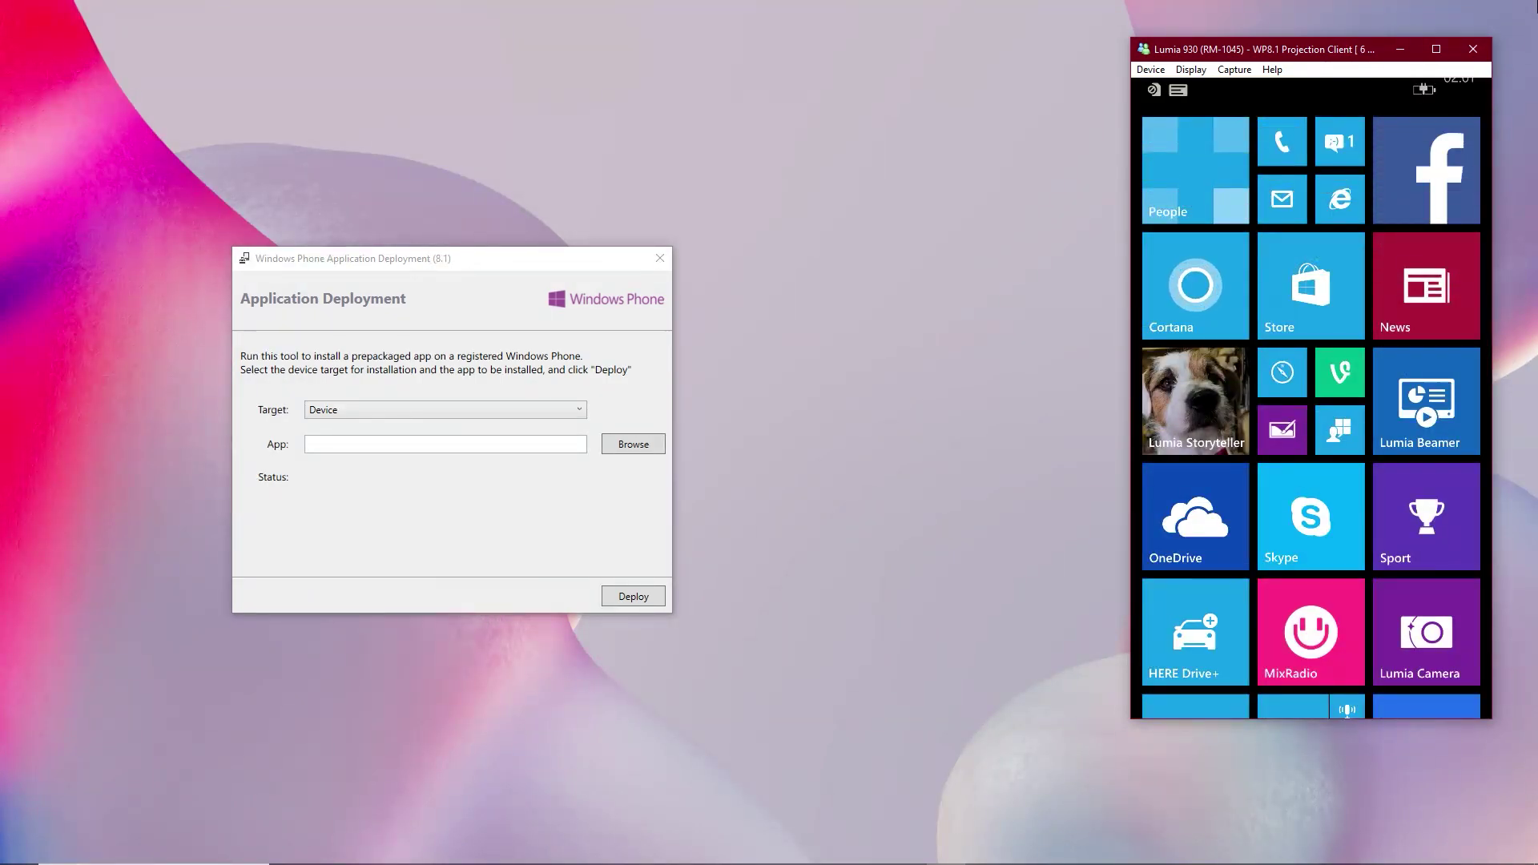
click(615, 444)
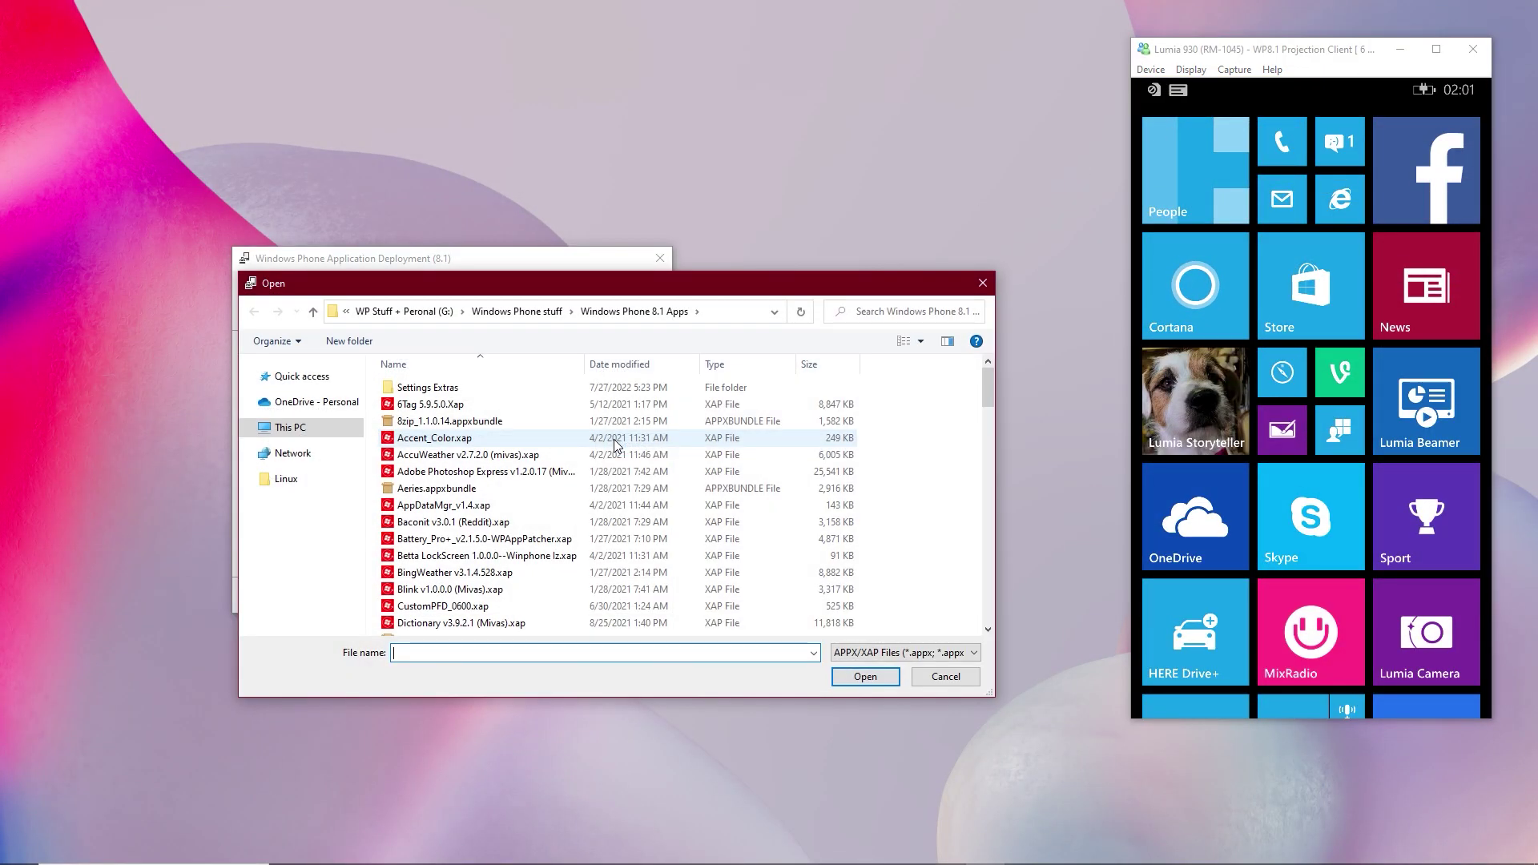
click(454, 425)
double_click(453, 425)
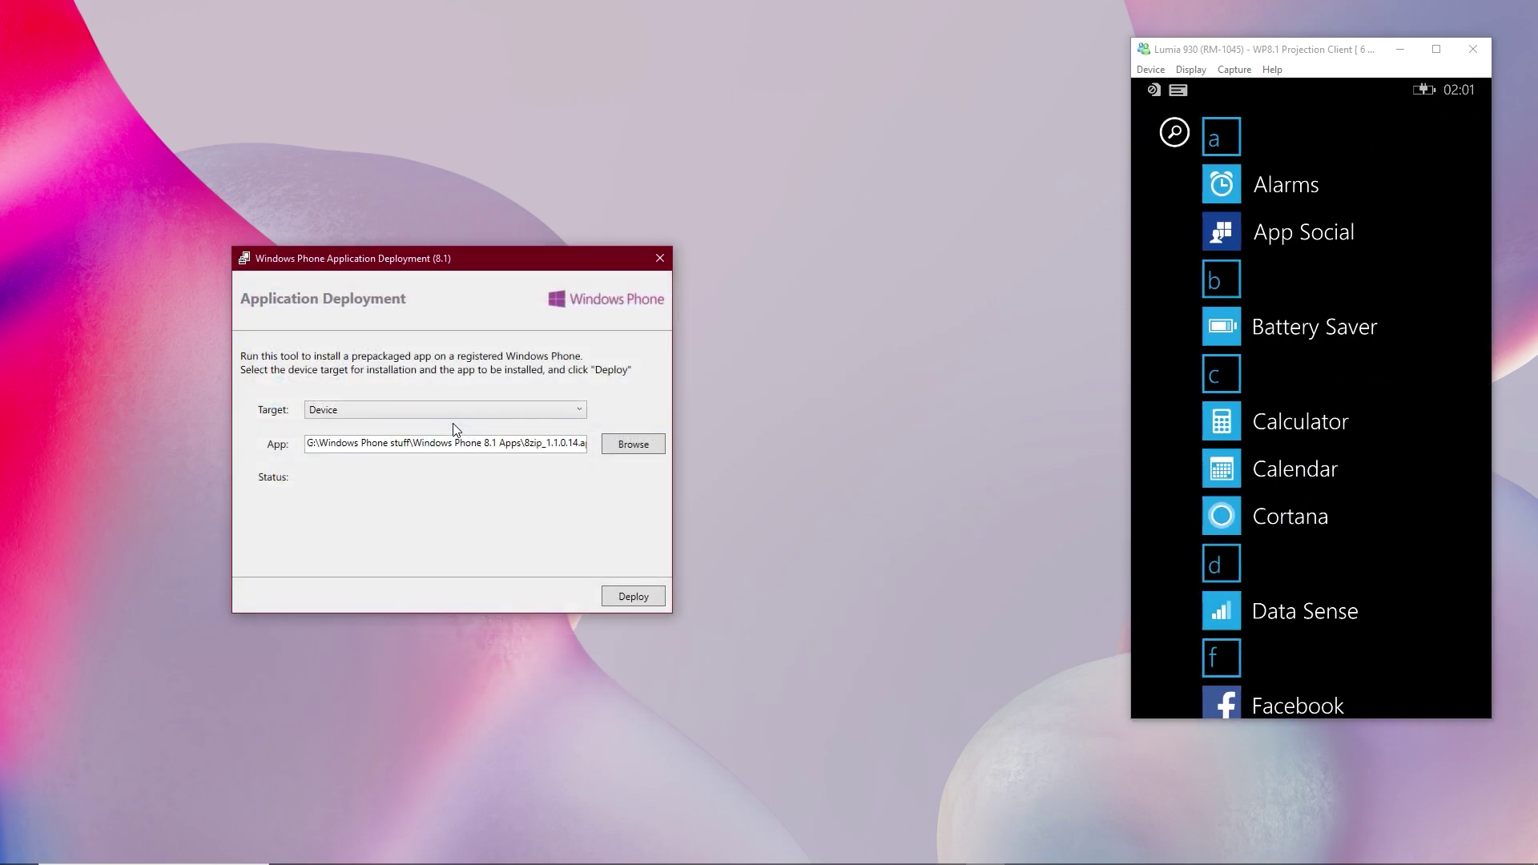
click(606, 601)
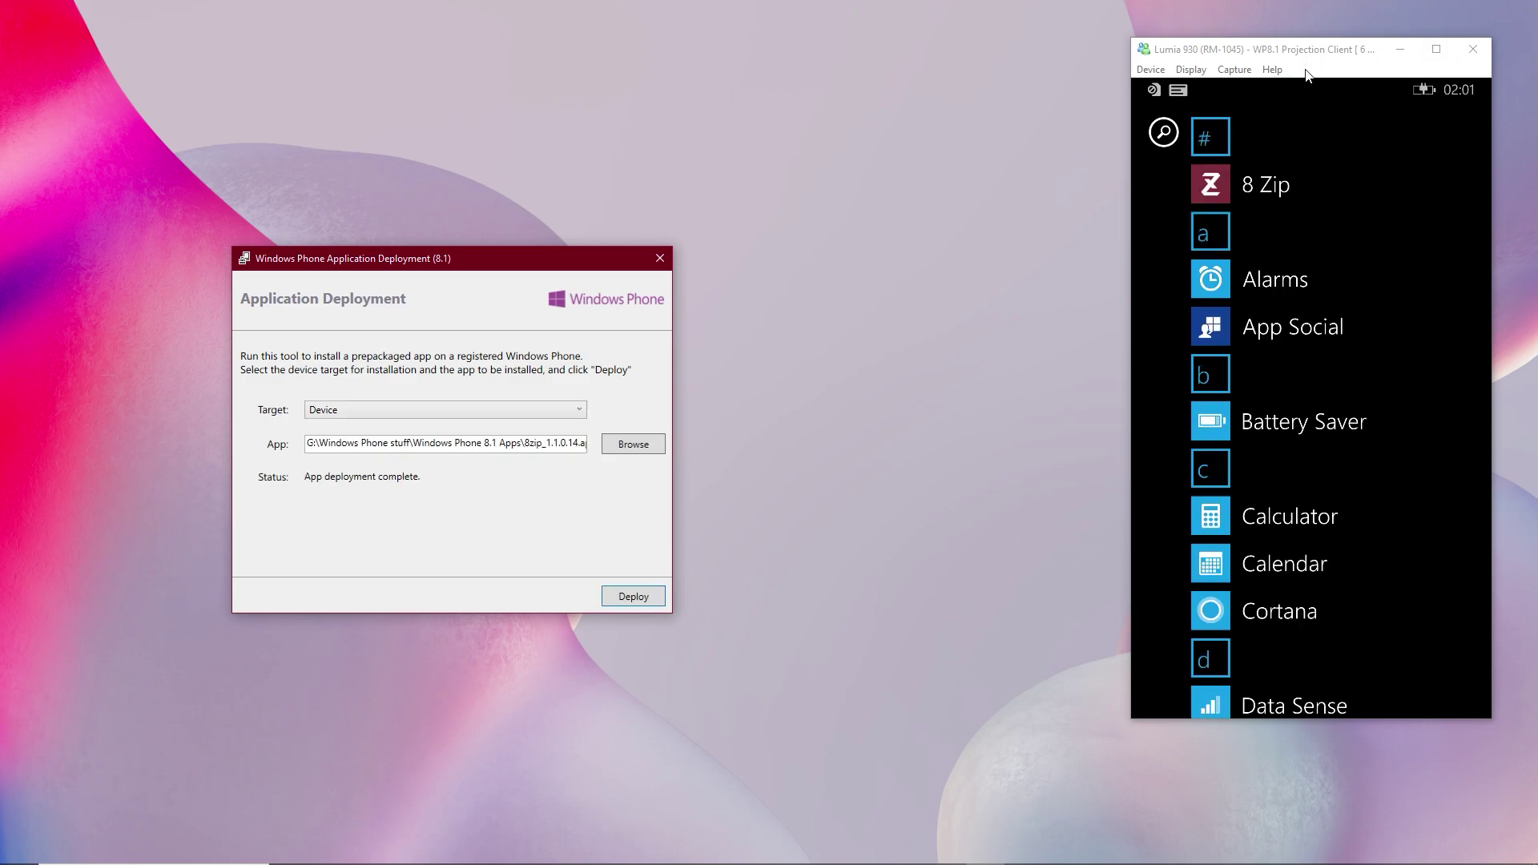
click(1263, 191)
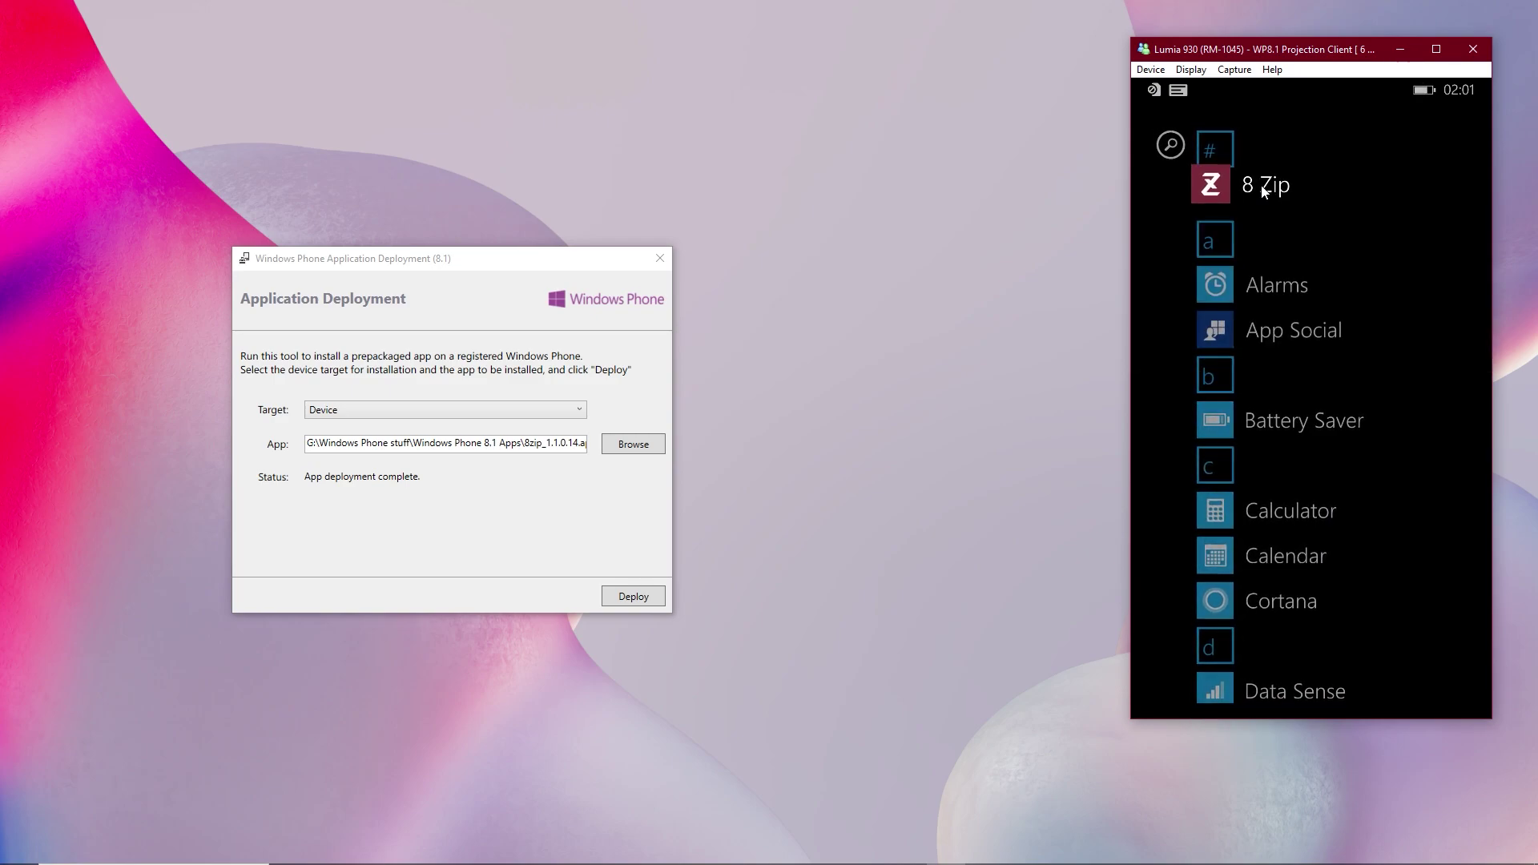
click(1263, 190)
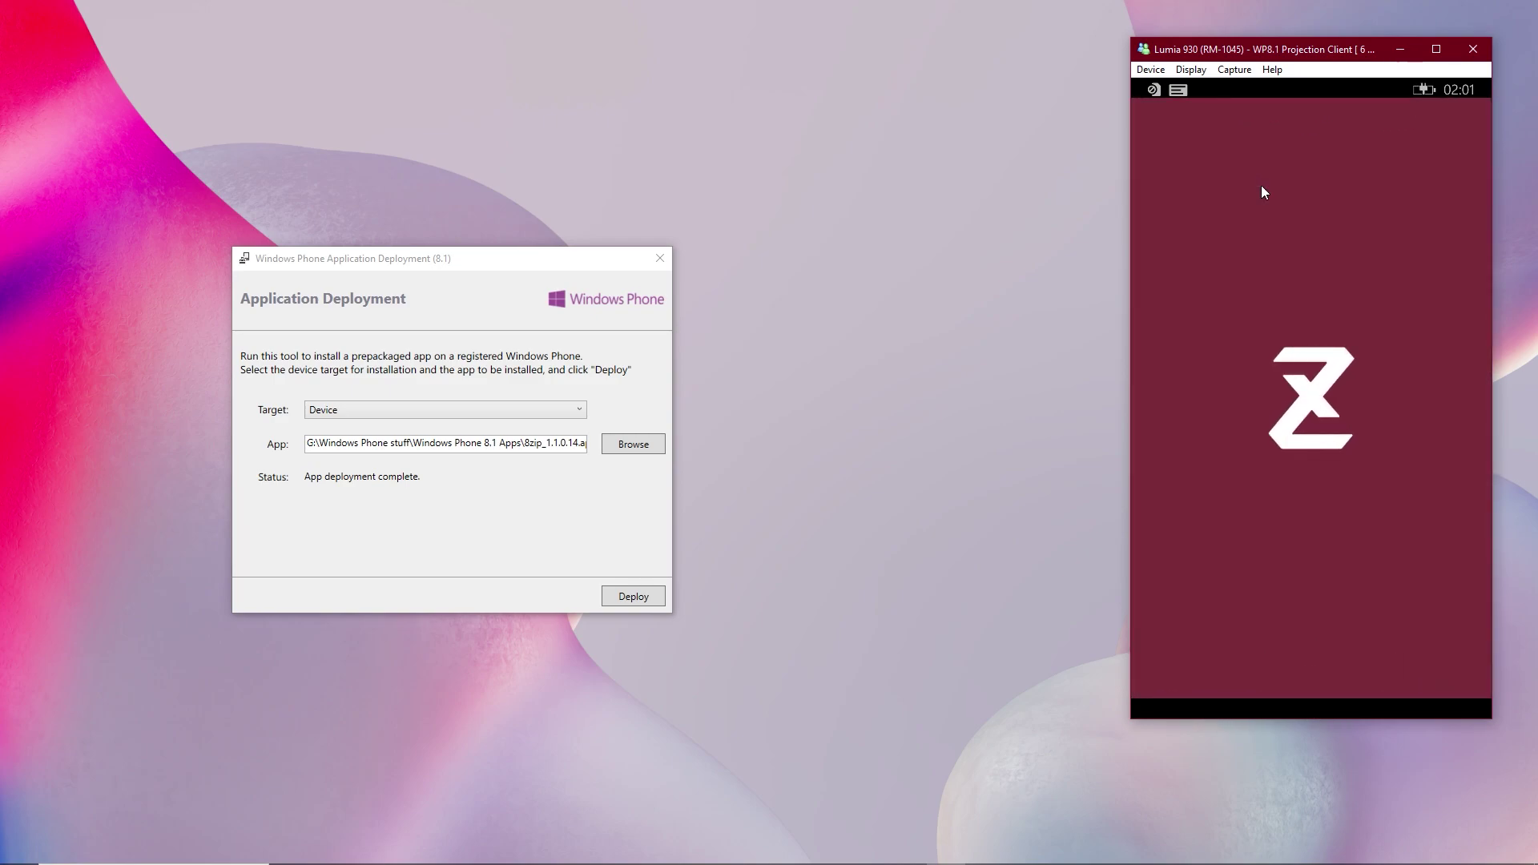